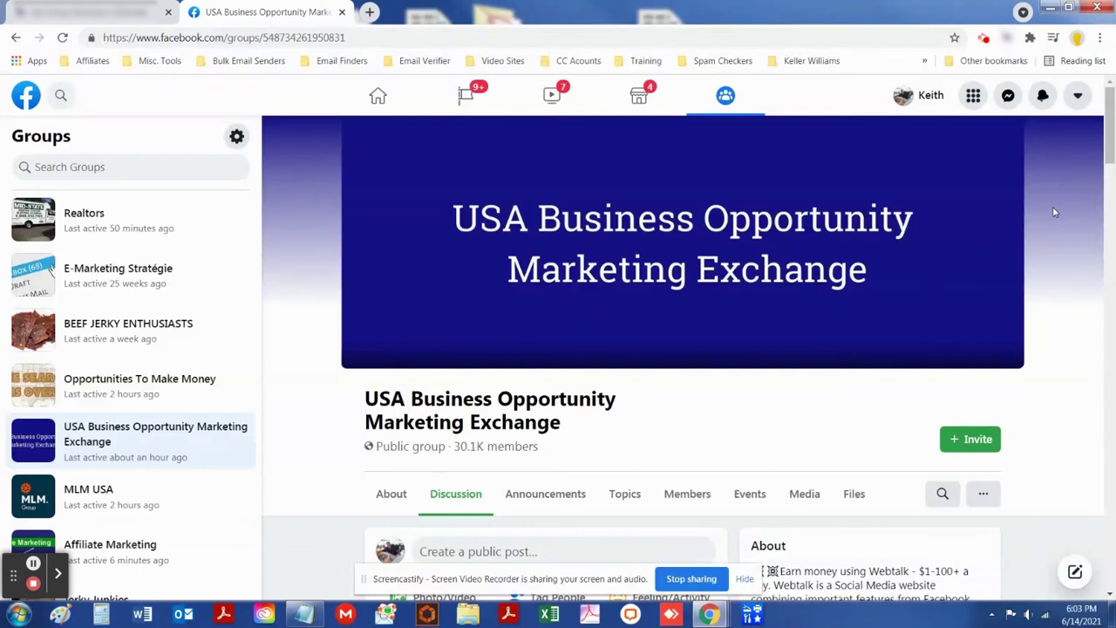
# - Look over the USA Business Opportunity Marketing Exchange group page and browse the list of joined groups
pyautogui.scroll(-1, 941, 219)
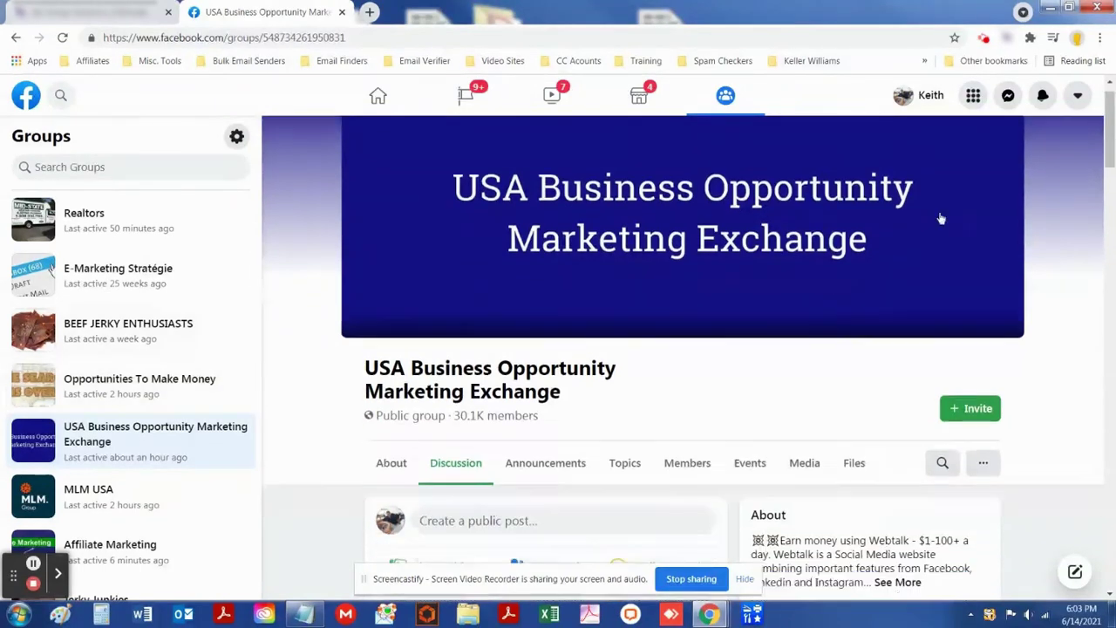
pyautogui.scroll(-2, 940, 219)
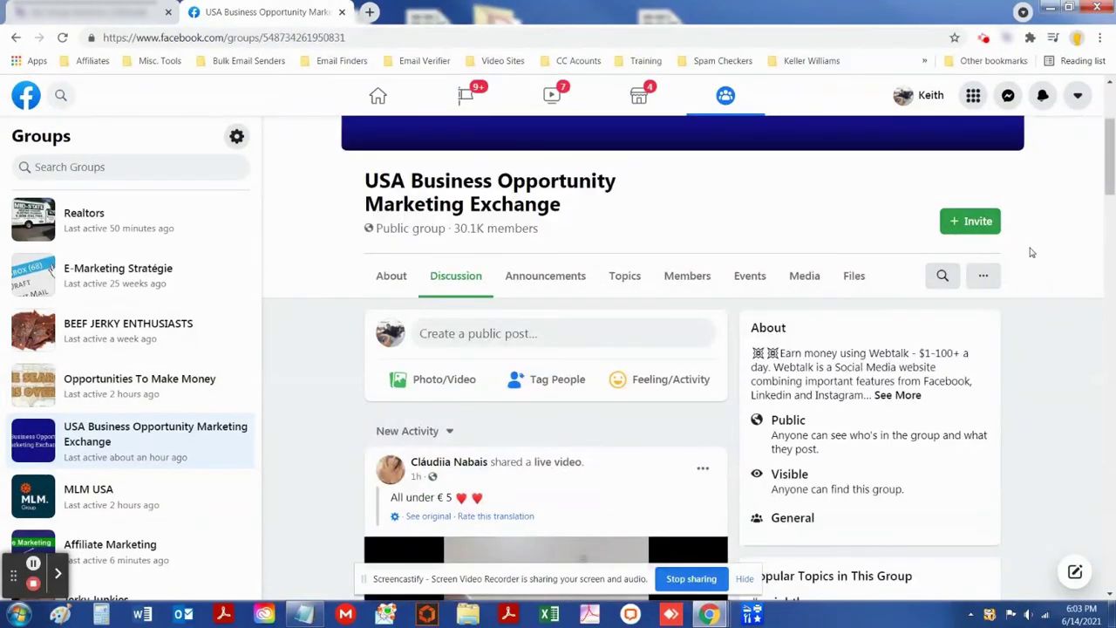
pyautogui.scroll(3, 399, 367)
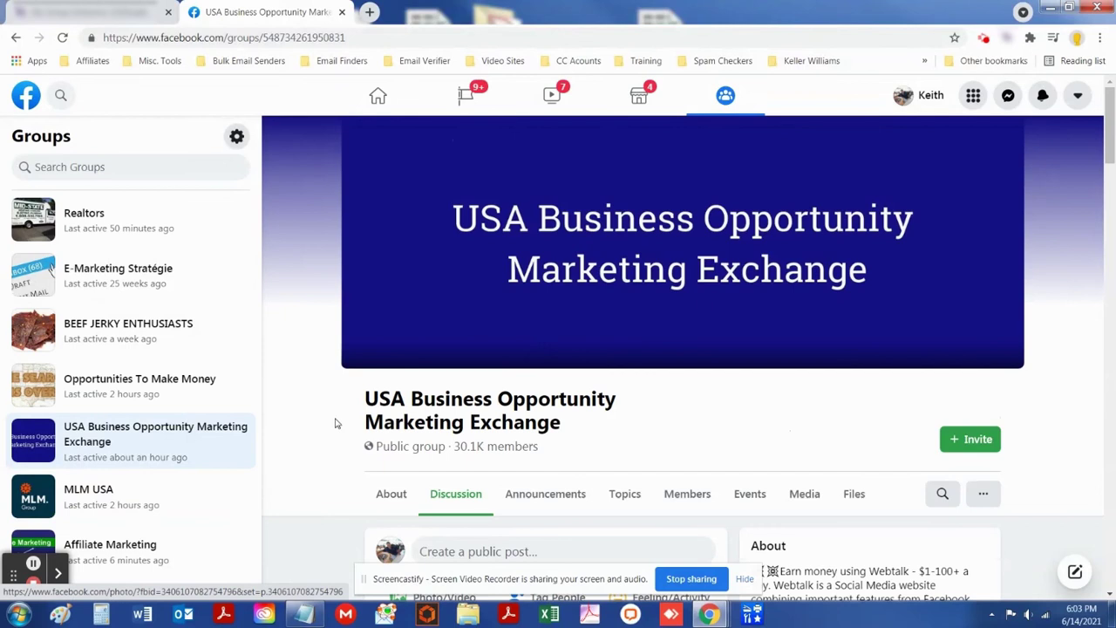
pyautogui.scroll(-10, 177, 343)
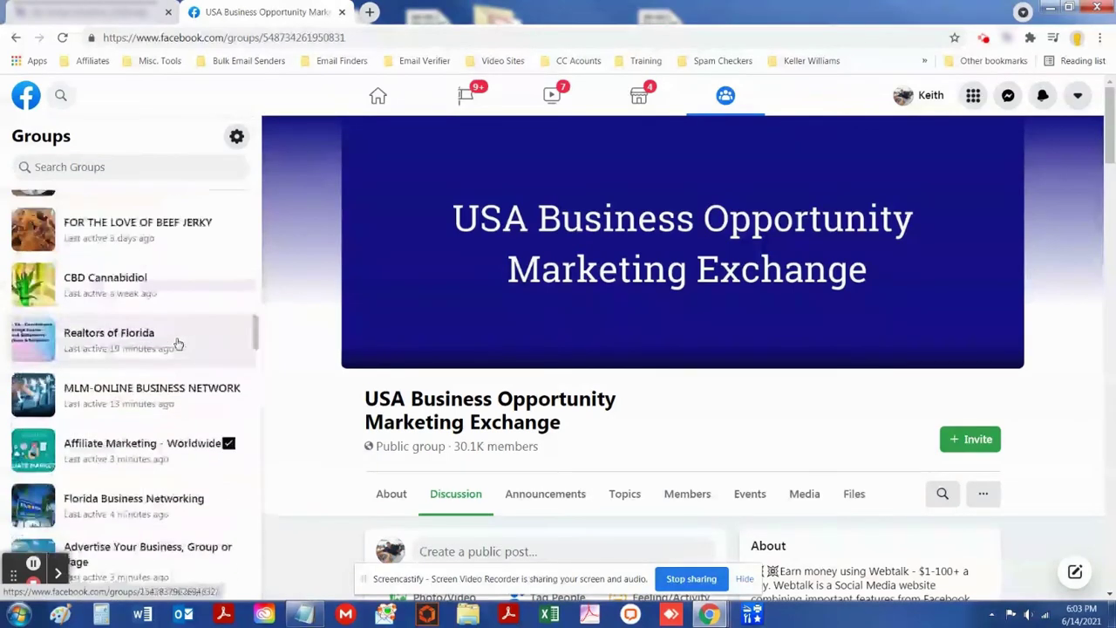
pyautogui.scroll(10, 177, 343)
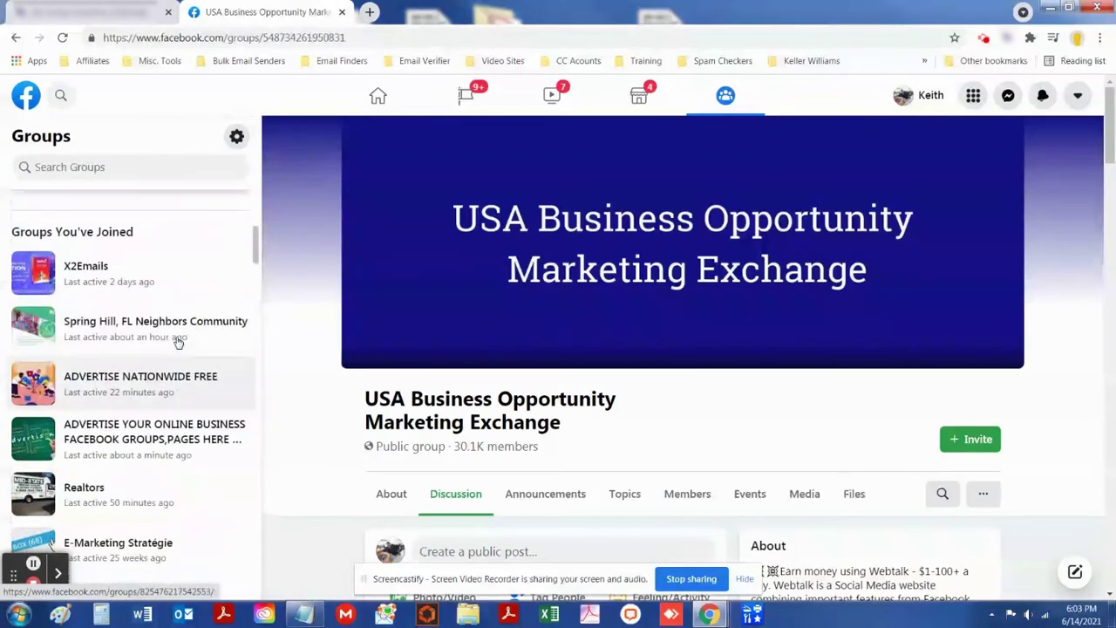
pyautogui.scroll(3, 177, 343)
pyautogui.scroll(-6, 177, 342)
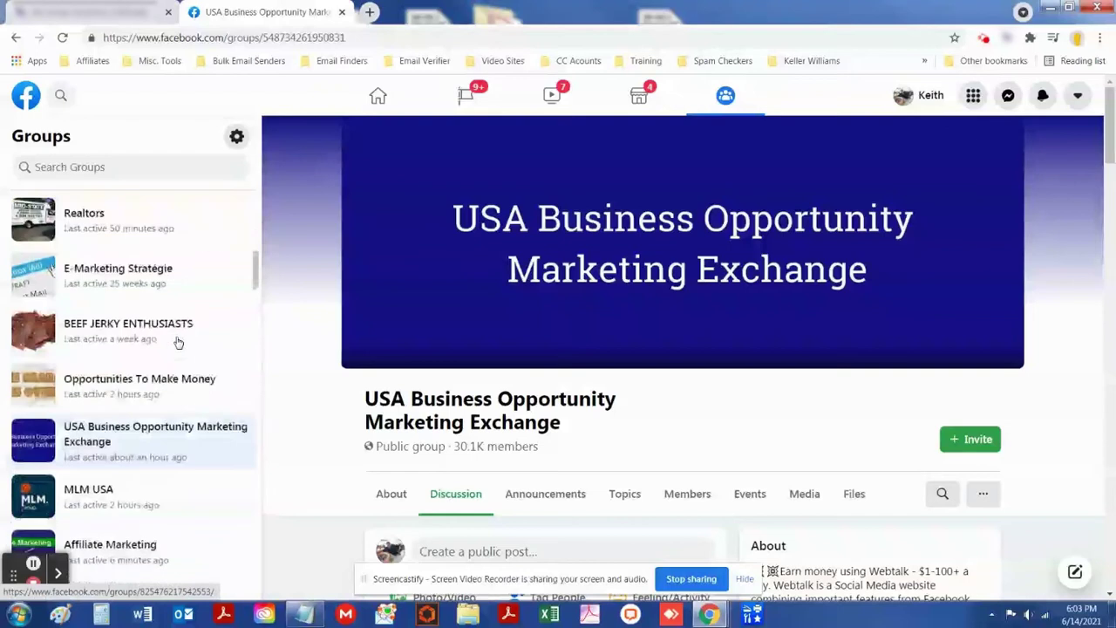
pyautogui.scroll(-3, 177, 343)
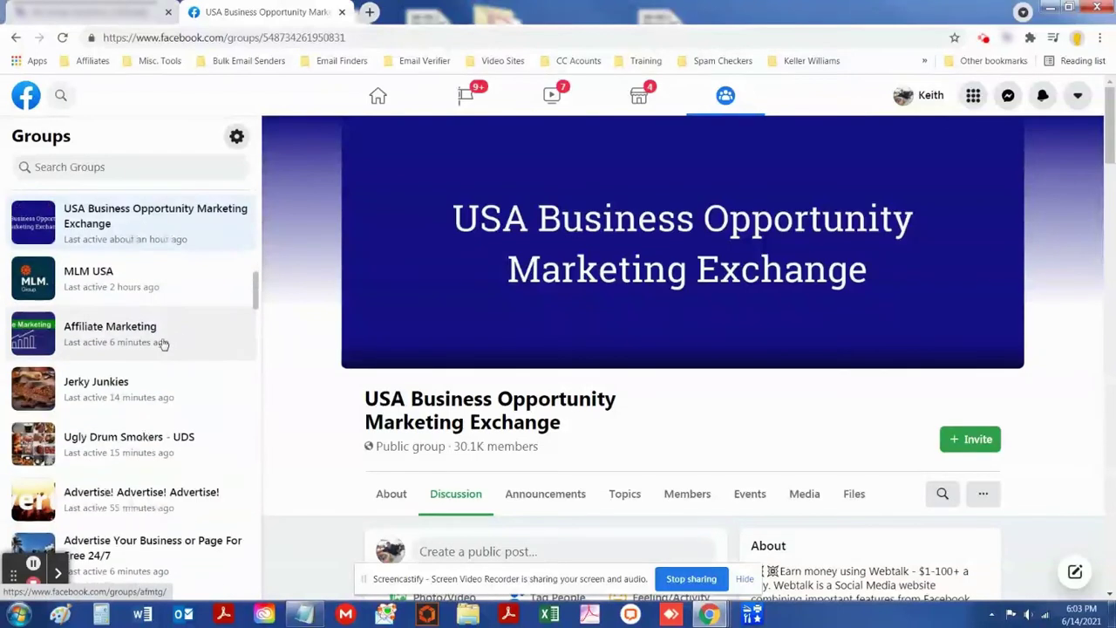
pyautogui.scroll(-3, 114, 453)
pyautogui.scroll(3, 116, 452)
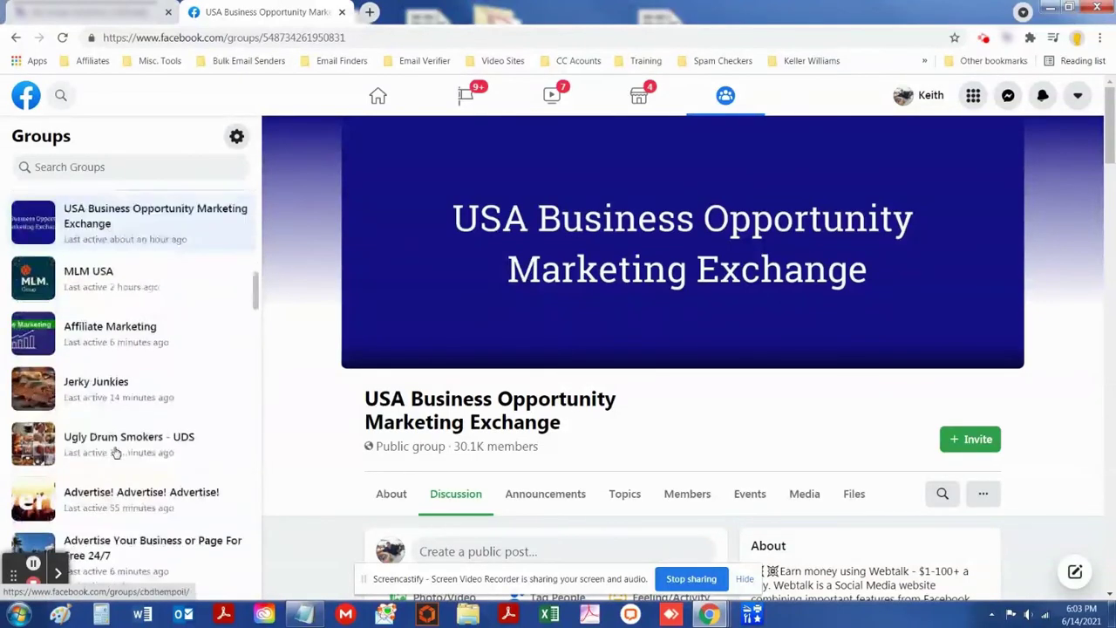
# - Open the MLM USA group and show its member list
pyautogui.click(88, 281)
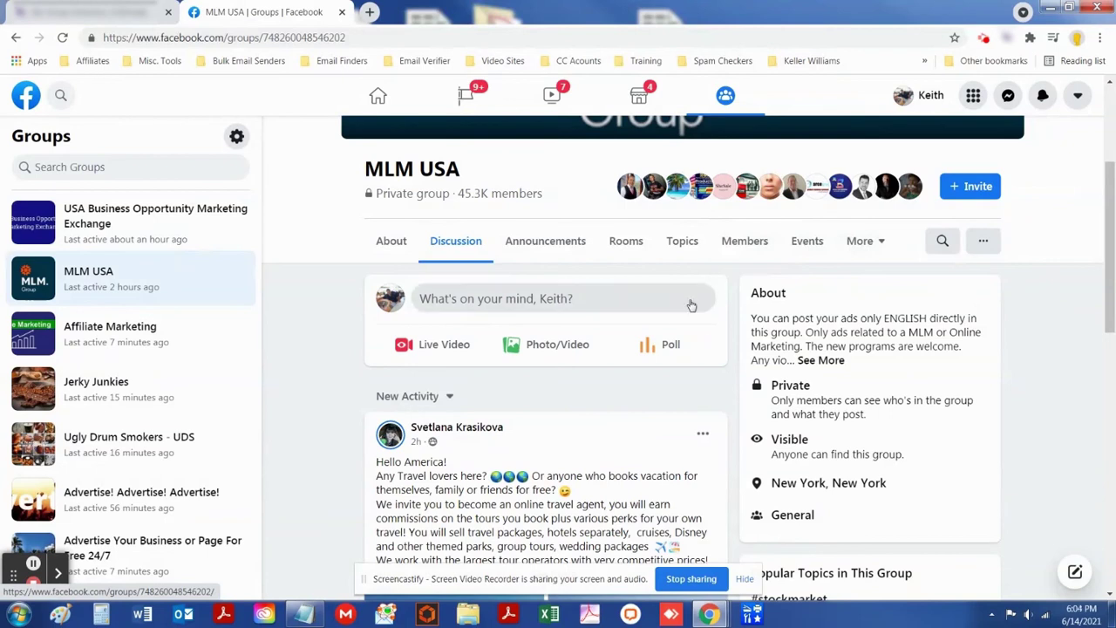
pyautogui.click(746, 242)
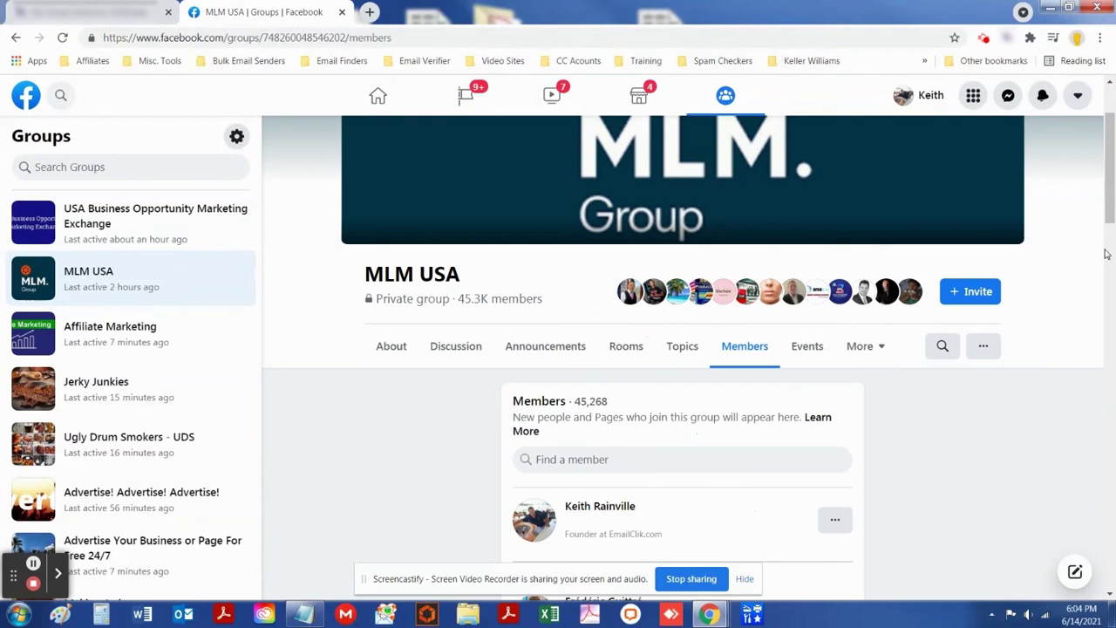
pyautogui.scroll(-2, 747, 287)
pyautogui.scroll(2, 747, 287)
# - Scrape the MLM USA group's members with the scraper extension and open the linked group extractor page
pyautogui.click(1007, 38)
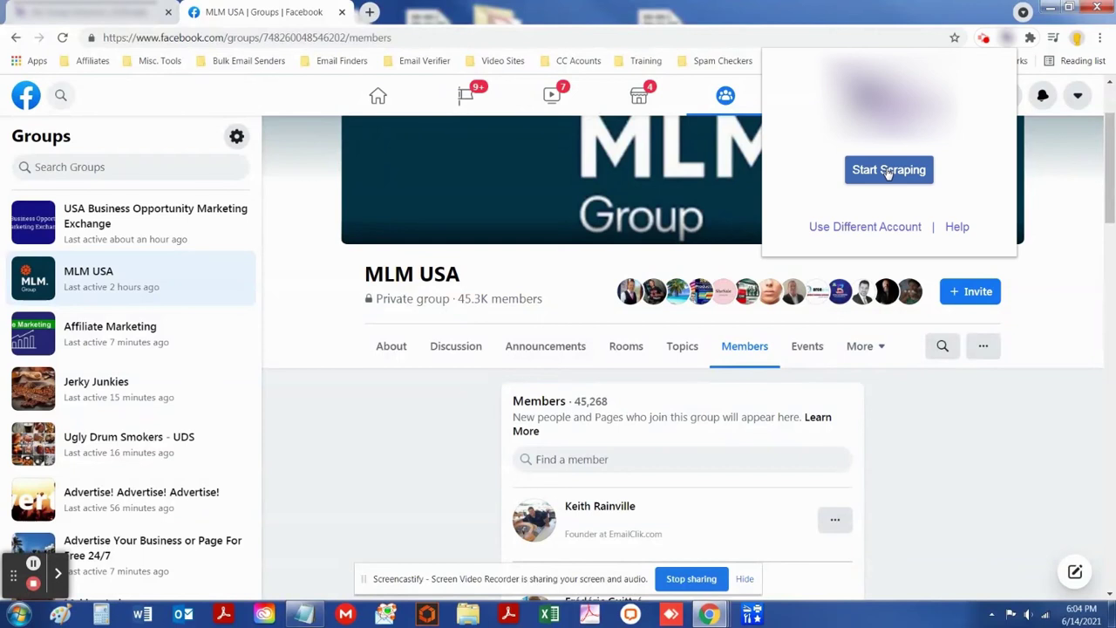
pyautogui.click(888, 171)
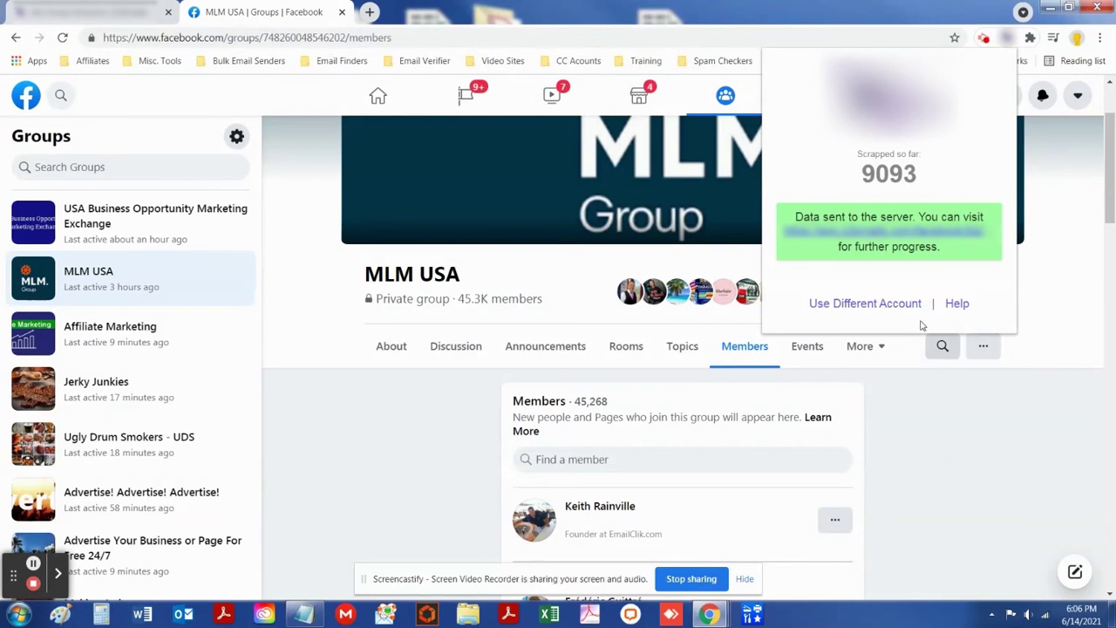
pyautogui.click(882, 241)
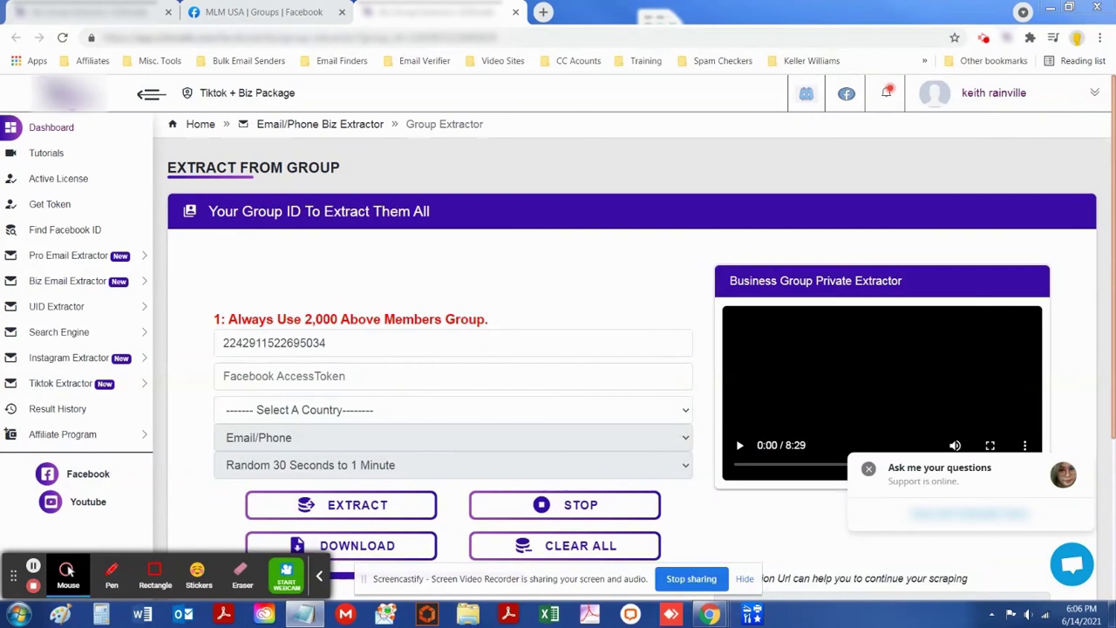
# - Paste the Facebook access token into its field on the group extraction form
pyautogui.click(272, 373)
pyautogui.rightClick(272, 373)
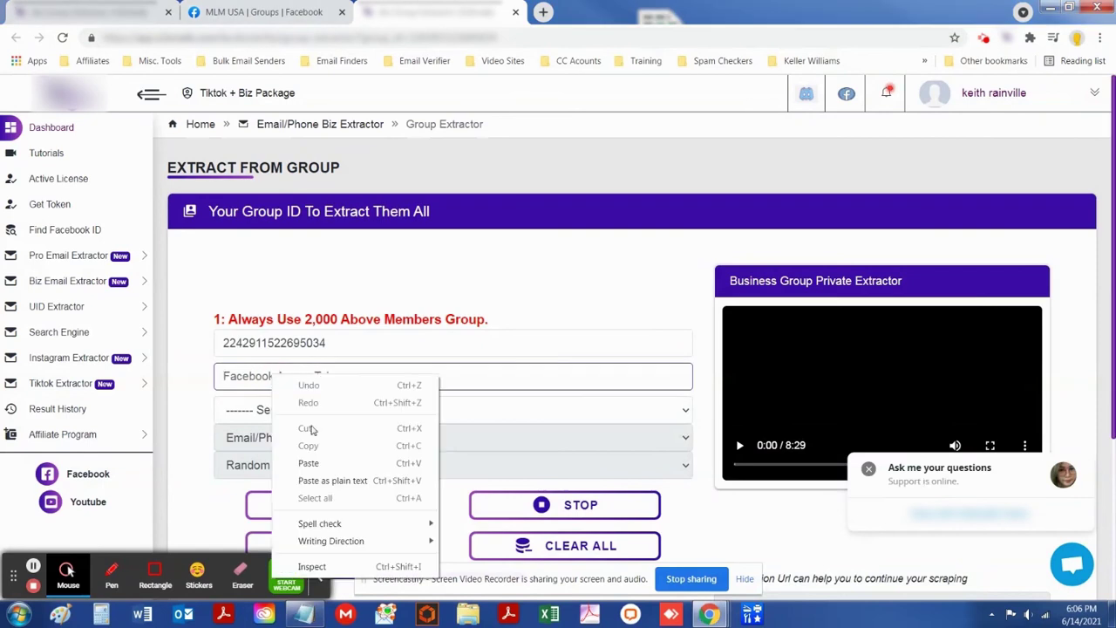
pyautogui.click(314, 462)
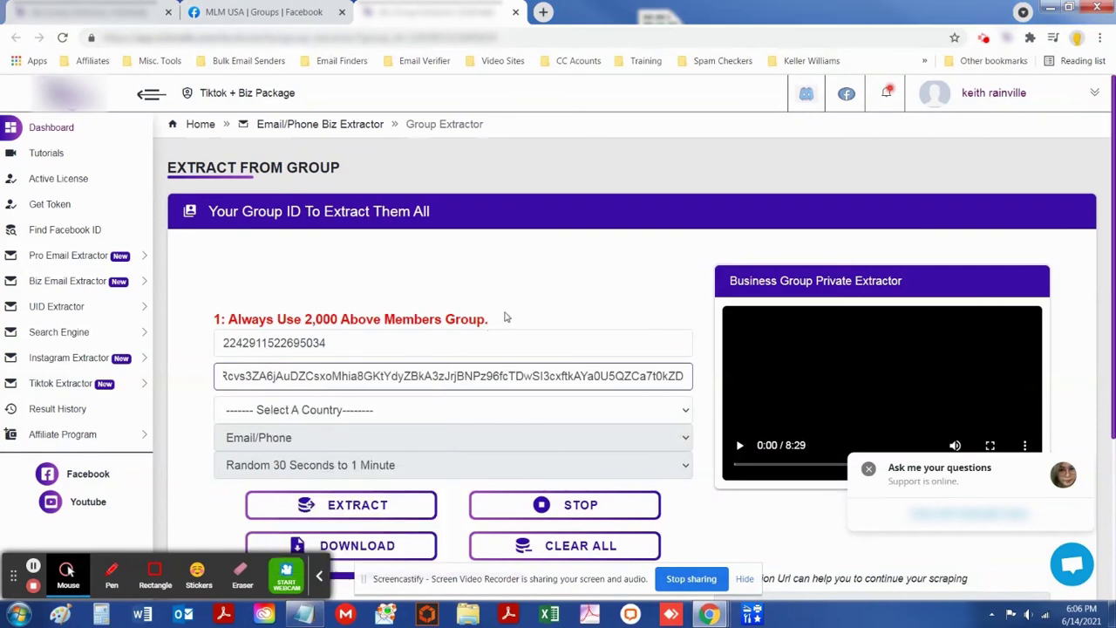
# - Set the extraction country to United States
pyautogui.scroll(-2, 453, 418)
pyautogui.click(321, 575)
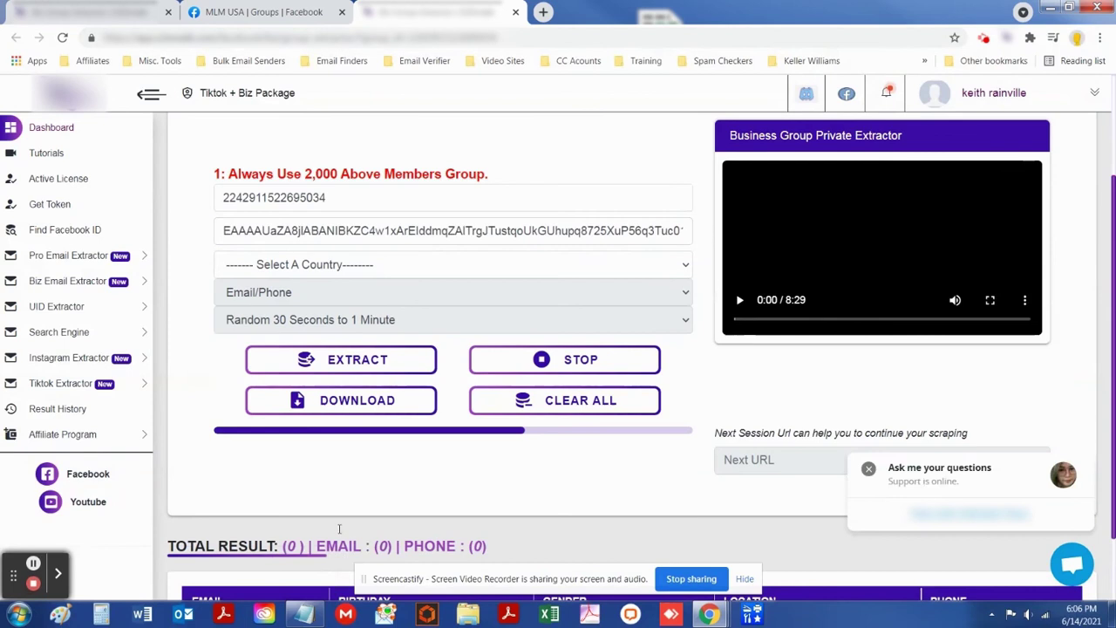
pyautogui.scroll(2, 572, 170)
pyautogui.scroll(-1, 570, 214)
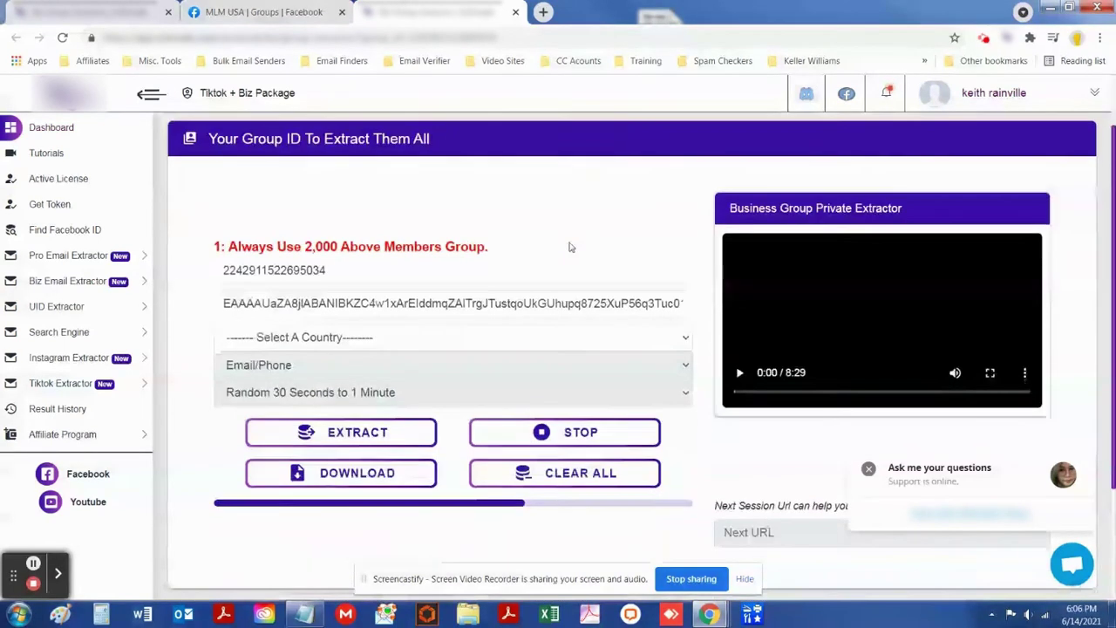
pyautogui.click(360, 338)
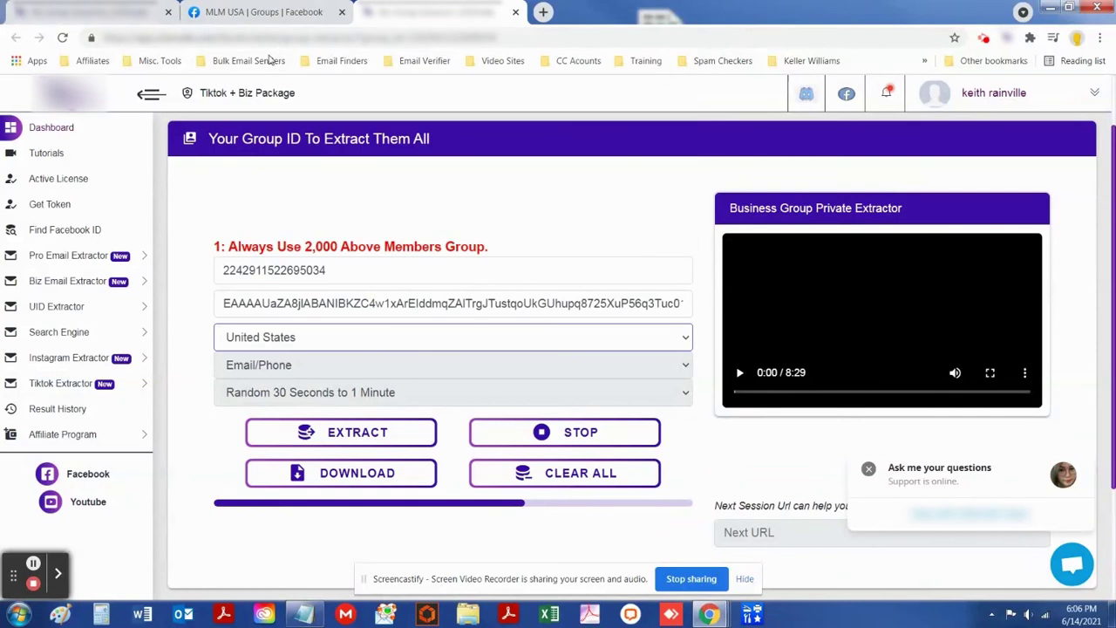
pyautogui.click(272, 54)
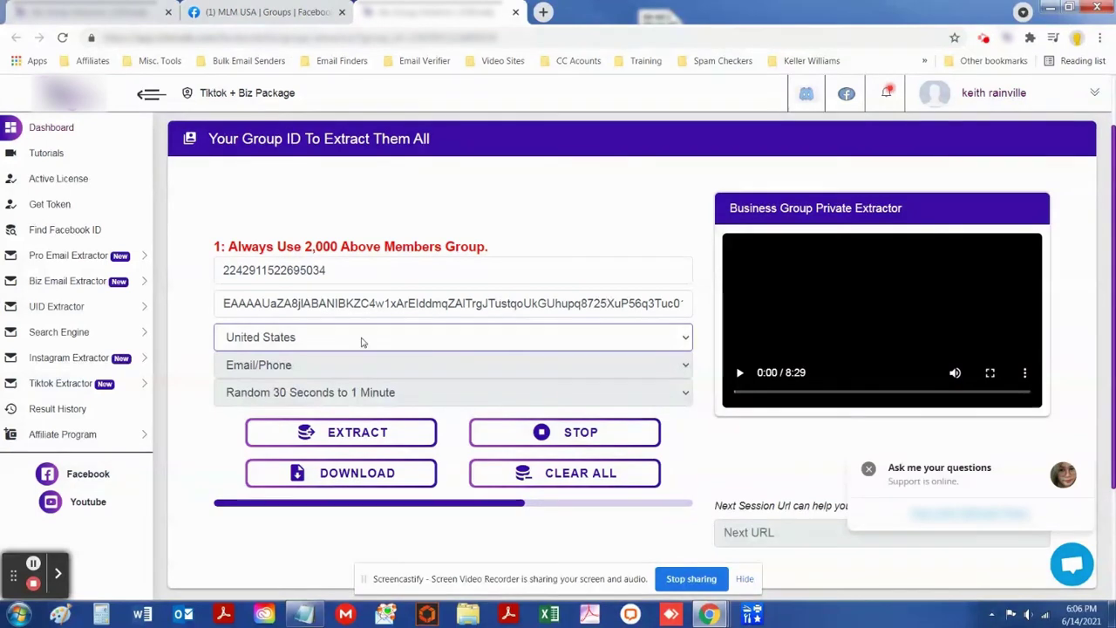
pyautogui.click(362, 342)
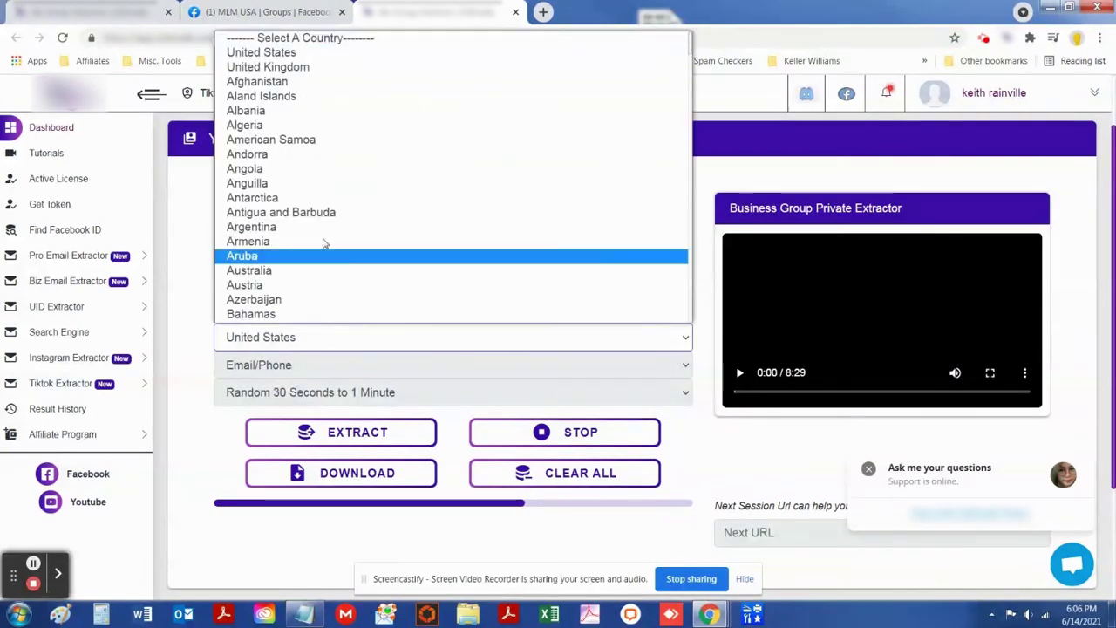
pyautogui.click(270, 53)
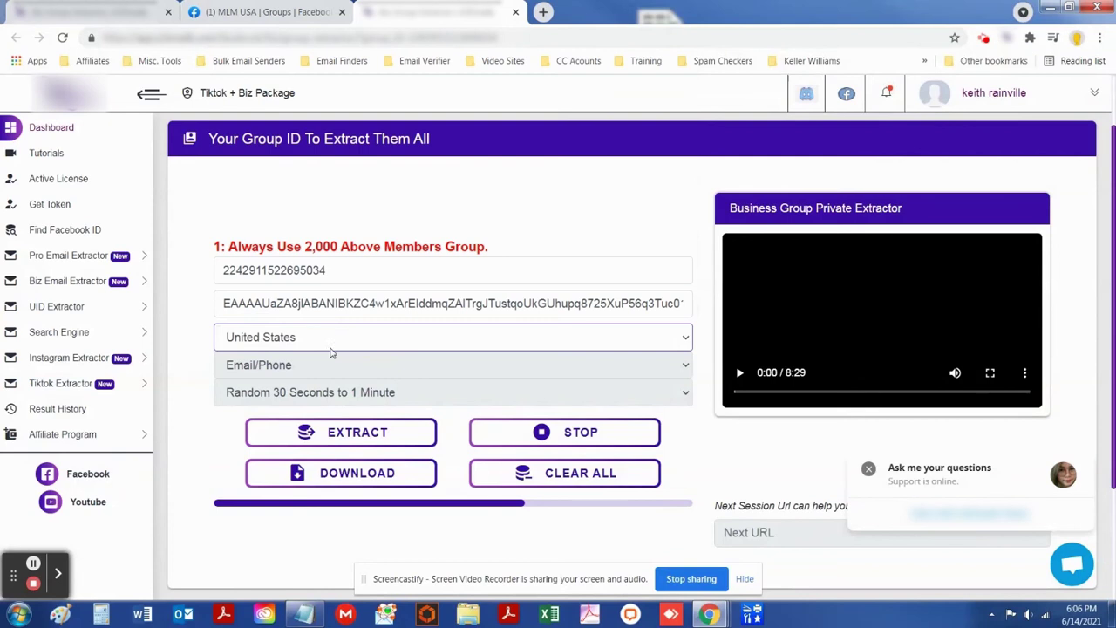
# - Dismiss the support chat pop-up, run the email/phone extraction to completion and close its message
pyautogui.scroll(-2, 615, 453)
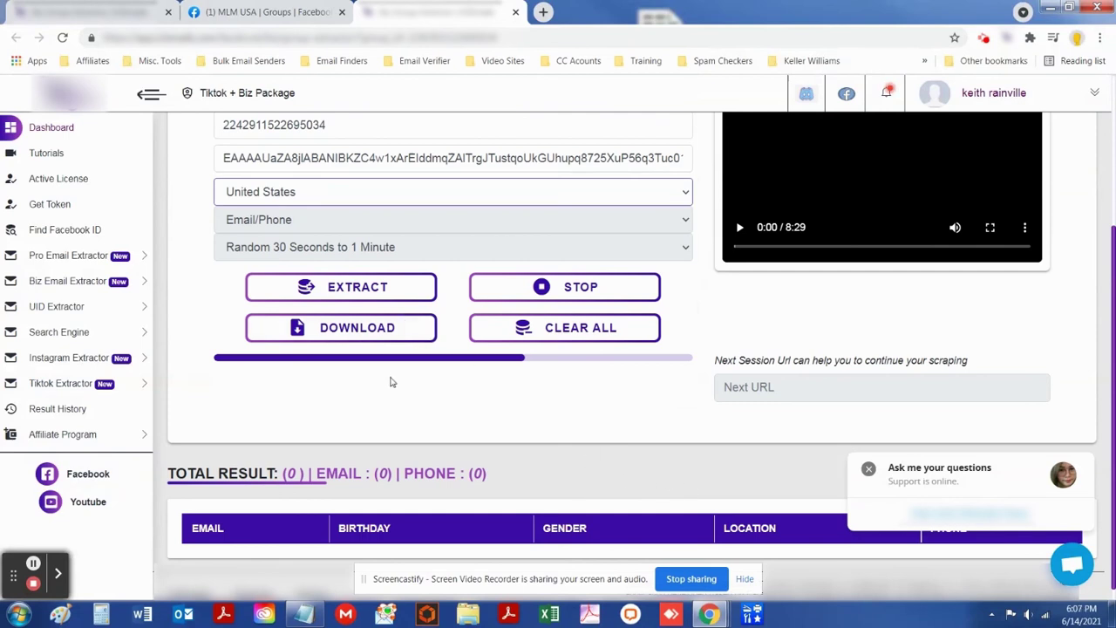
pyautogui.scroll(1, 427, 432)
pyautogui.scroll(-1, 428, 432)
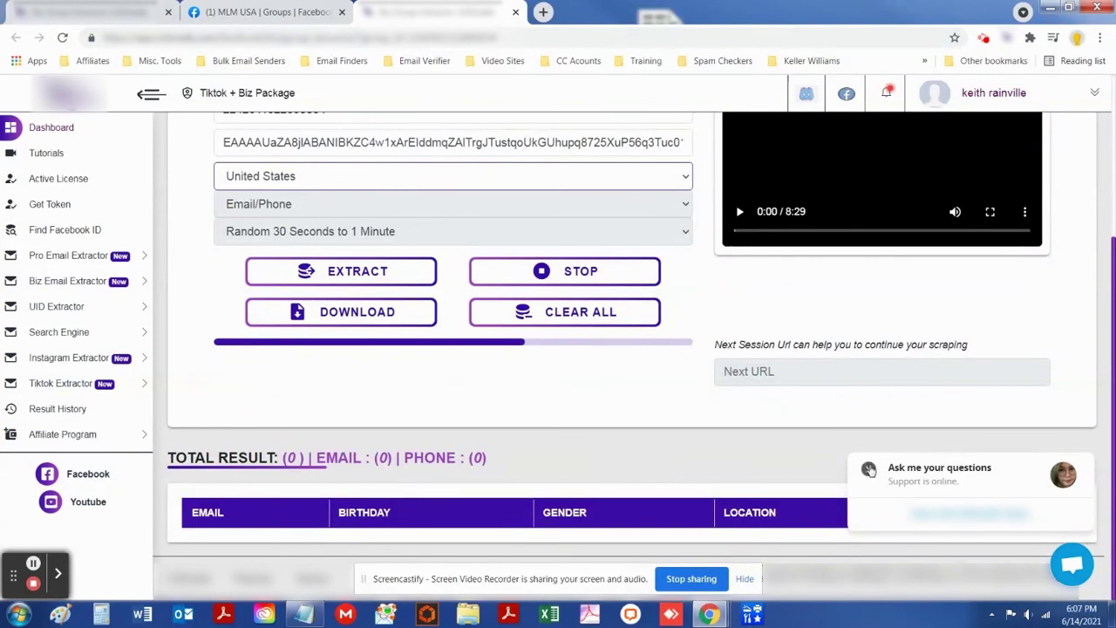
pyautogui.click(868, 468)
pyautogui.click(357, 272)
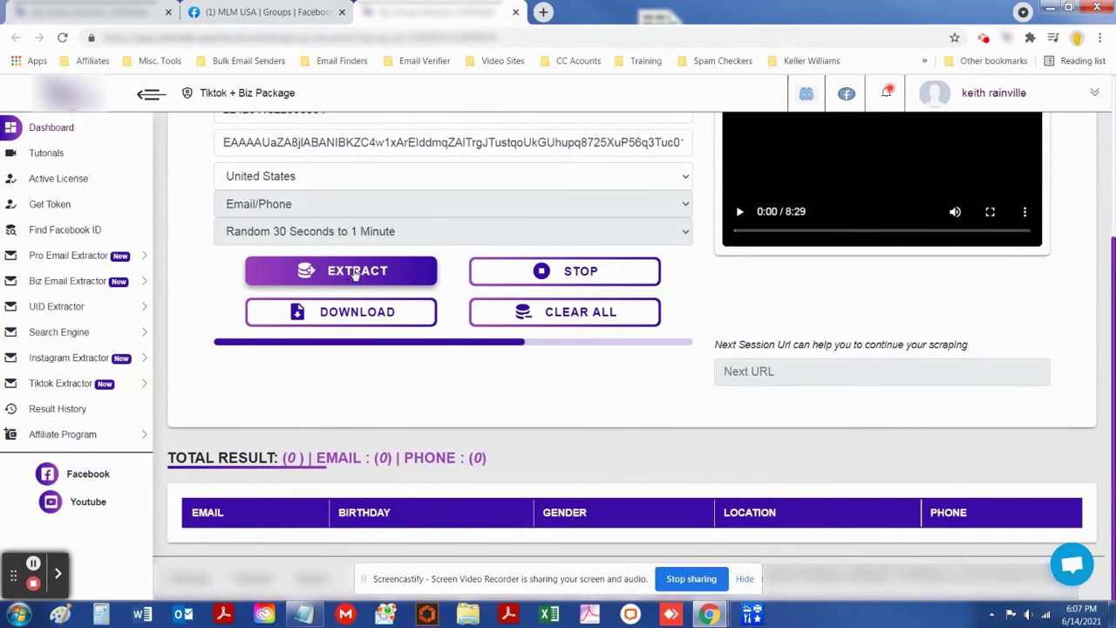
pyautogui.click(356, 272)
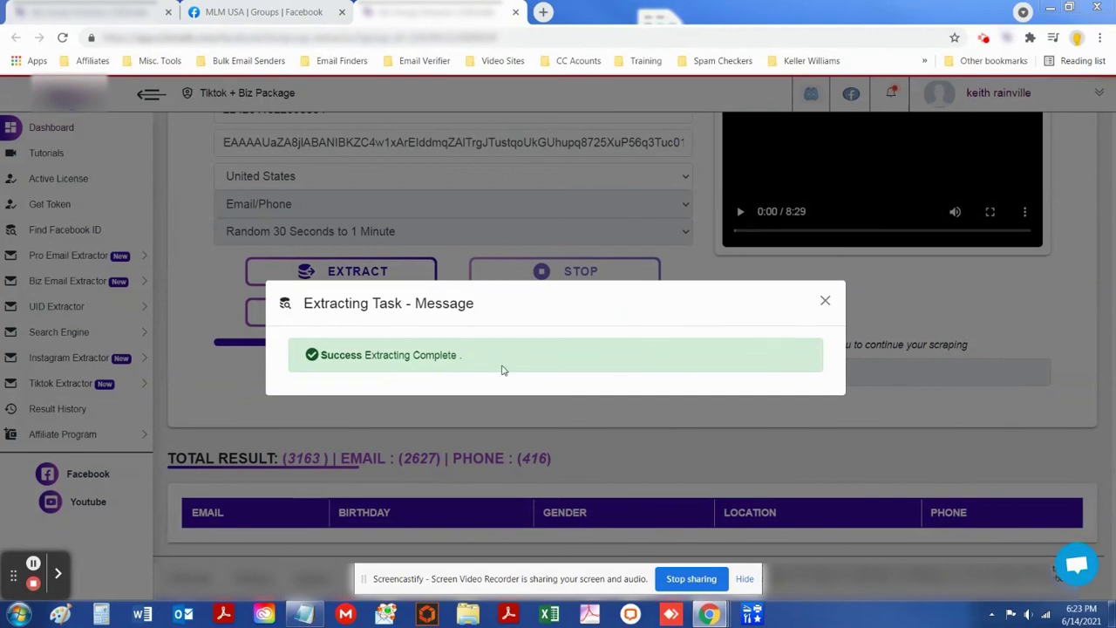
pyautogui.click(824, 300)
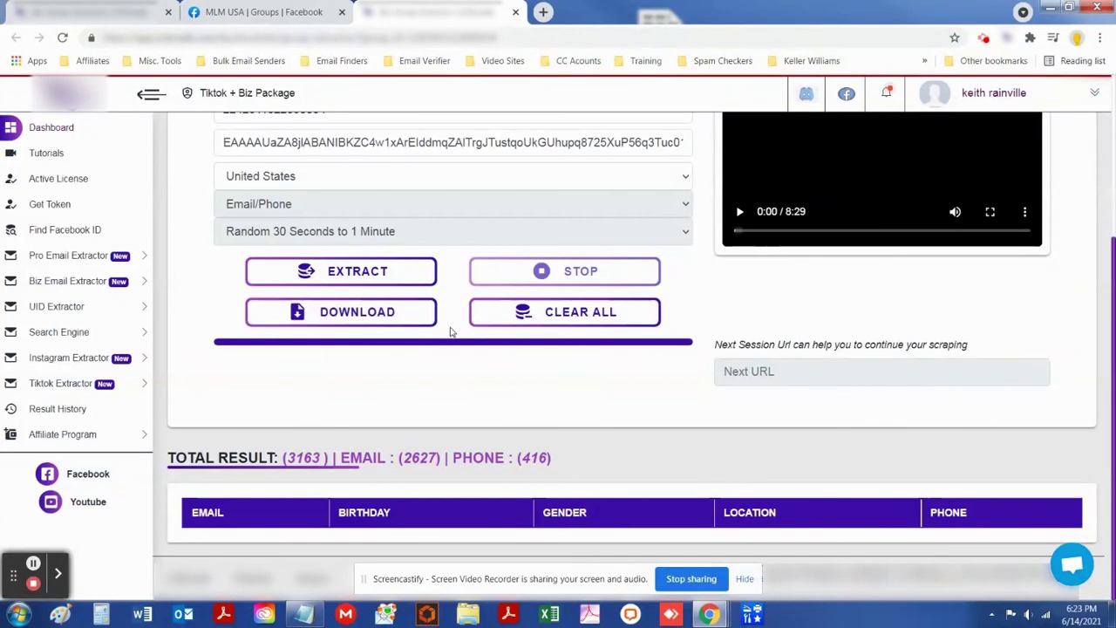
# - Download the extraction results with all fields included and open GROUP_EXTRACTOR_V6 (1) in a maximized Excel window
pyautogui.click(352, 316)
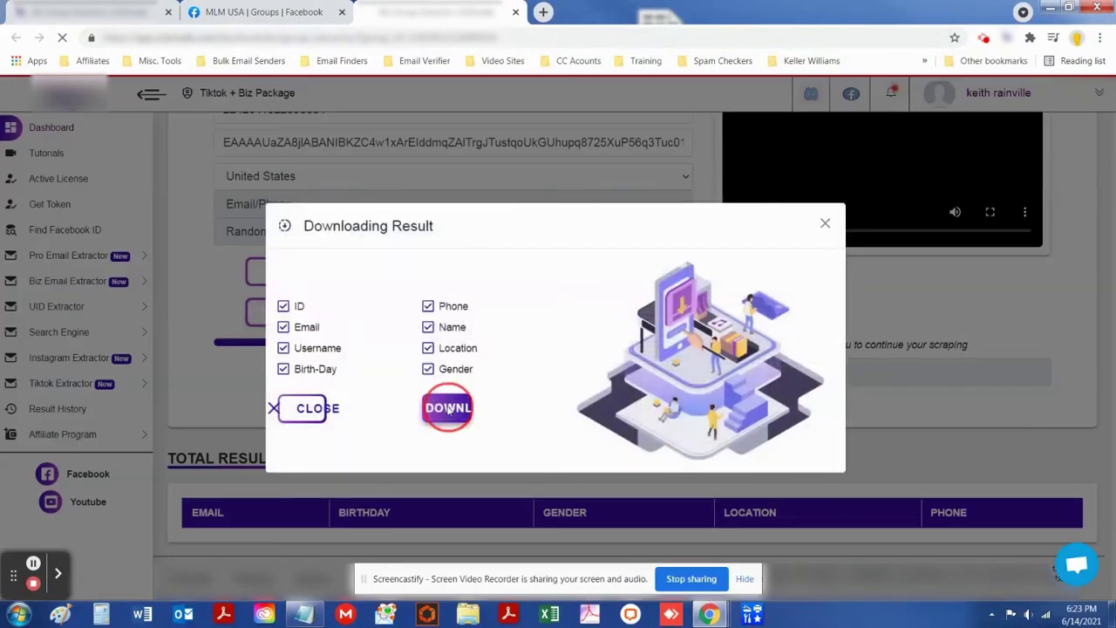
pyautogui.click(462, 392)
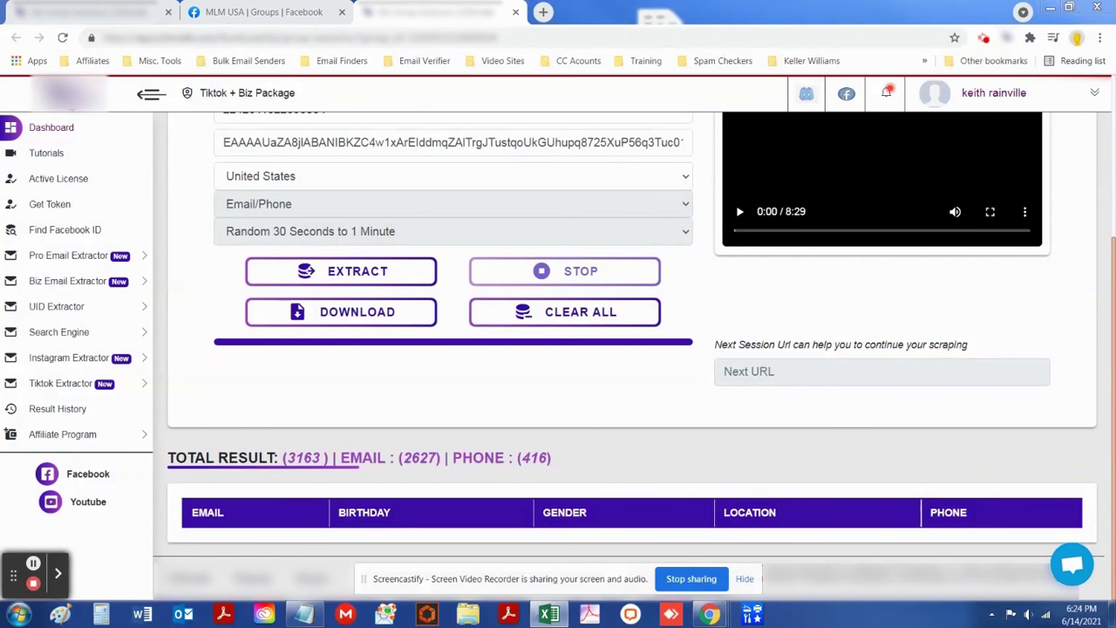
pyautogui.click(746, 54)
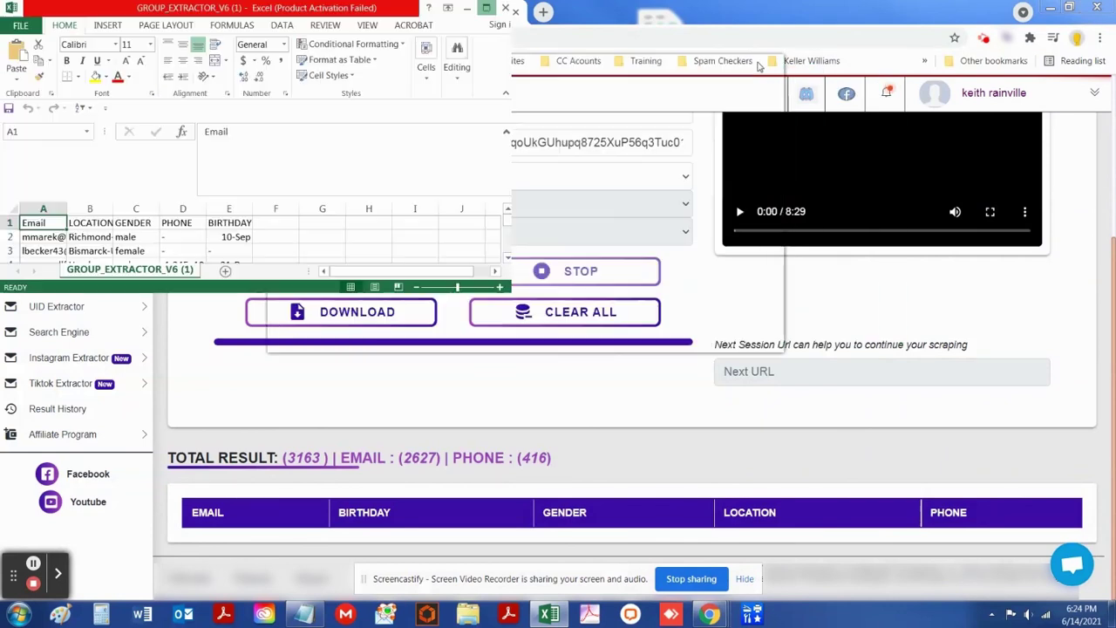
pyautogui.click(606, 233)
# - Autofit all worksheet columns to their contents and widen the GENDER column further
pyautogui.click(7, 210)
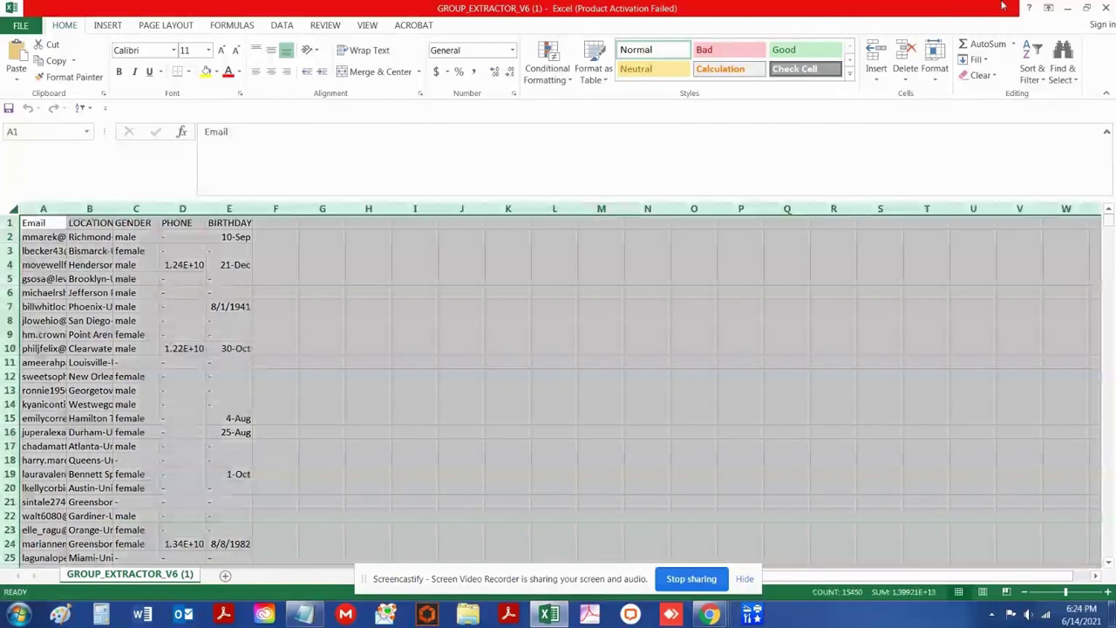
pyautogui.click(948, 63)
pyautogui.click(983, 164)
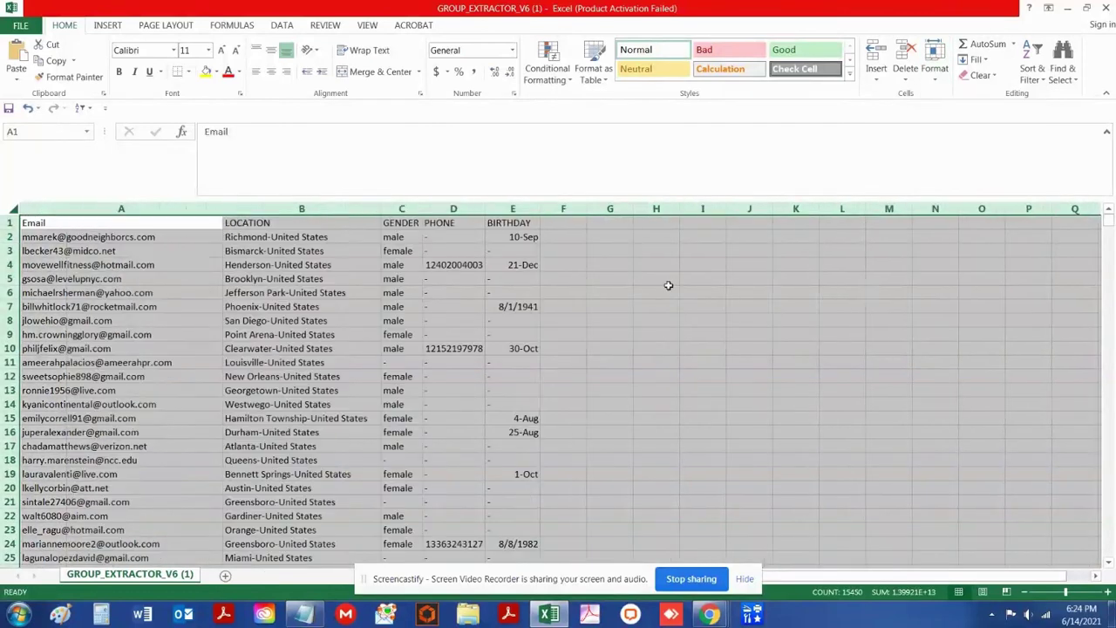
pyautogui.click(577, 309)
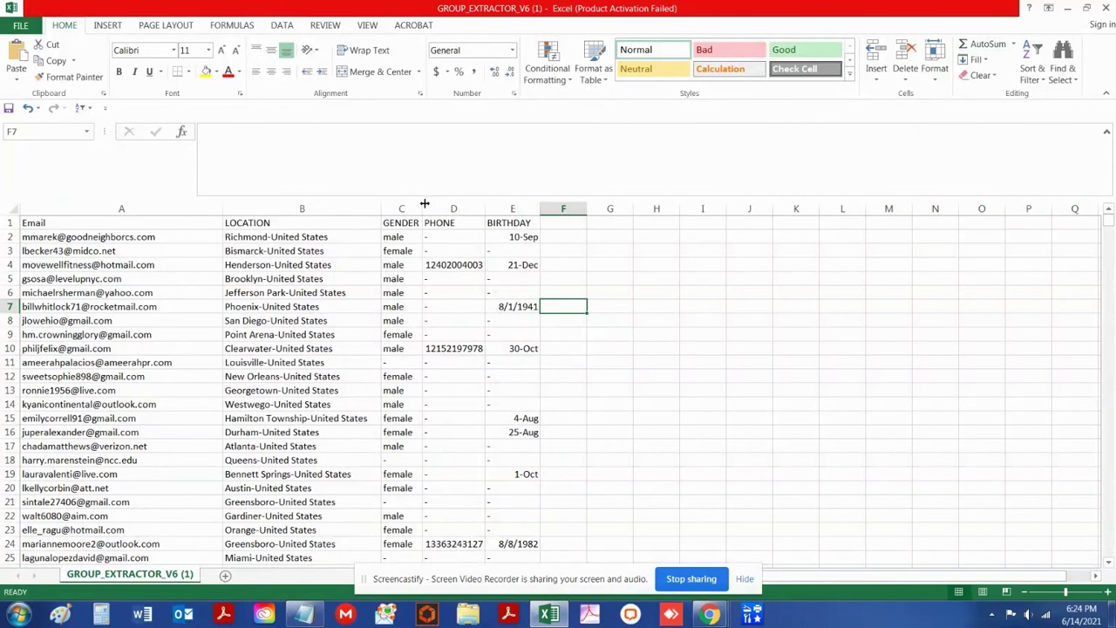
pyautogui.moveTo(425, 204); pyautogui.dragTo(470, 204)
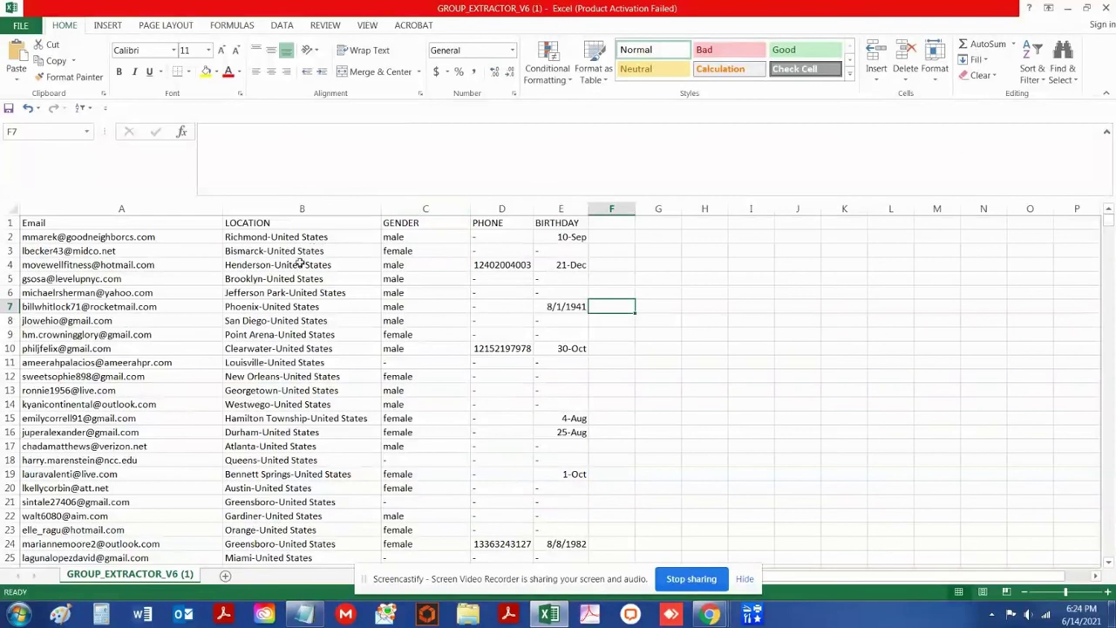
# - Examine the extracted email, location, gender, phone and birthday records down through the worksheet
pyautogui.scroll(-20, 278, 319)
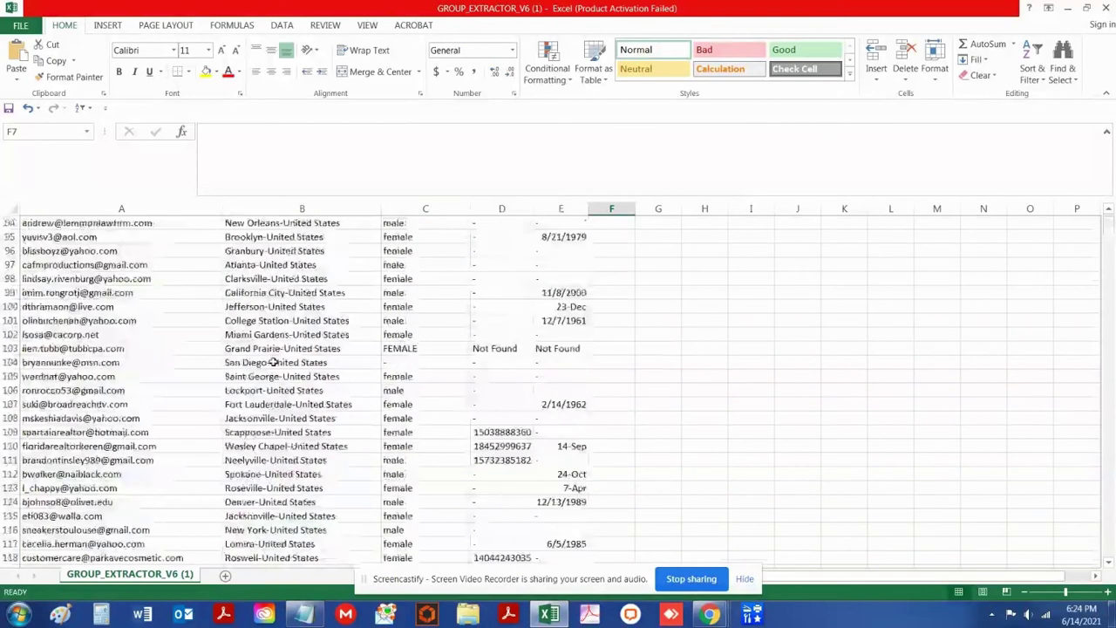
pyautogui.scroll(20, 274, 361)
pyautogui.scroll(-20, 273, 361)
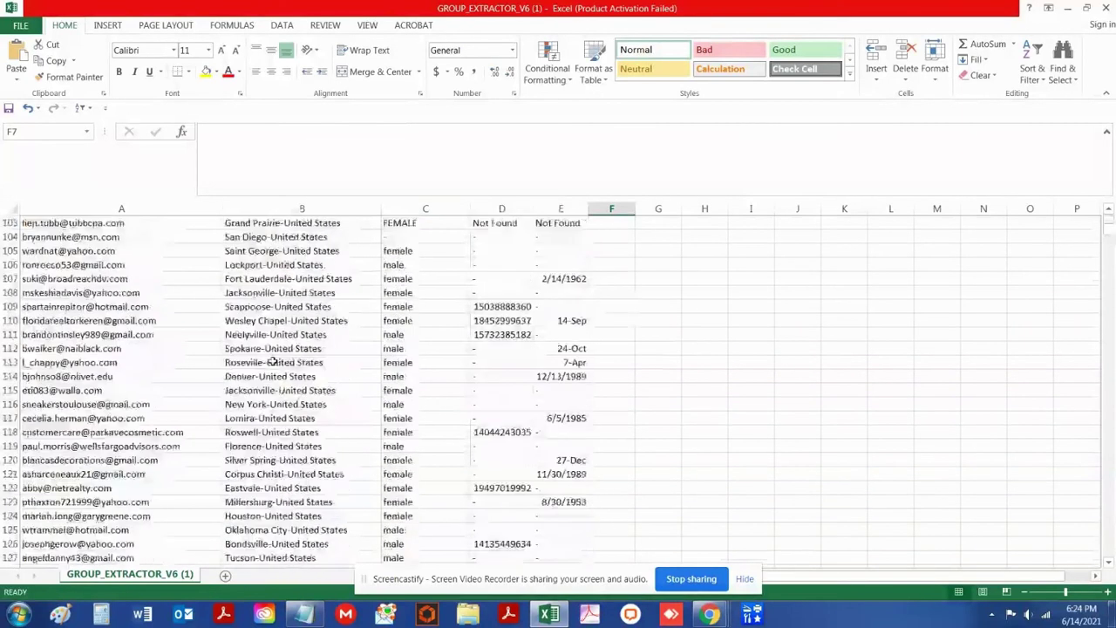
pyautogui.scroll(-20, 273, 362)
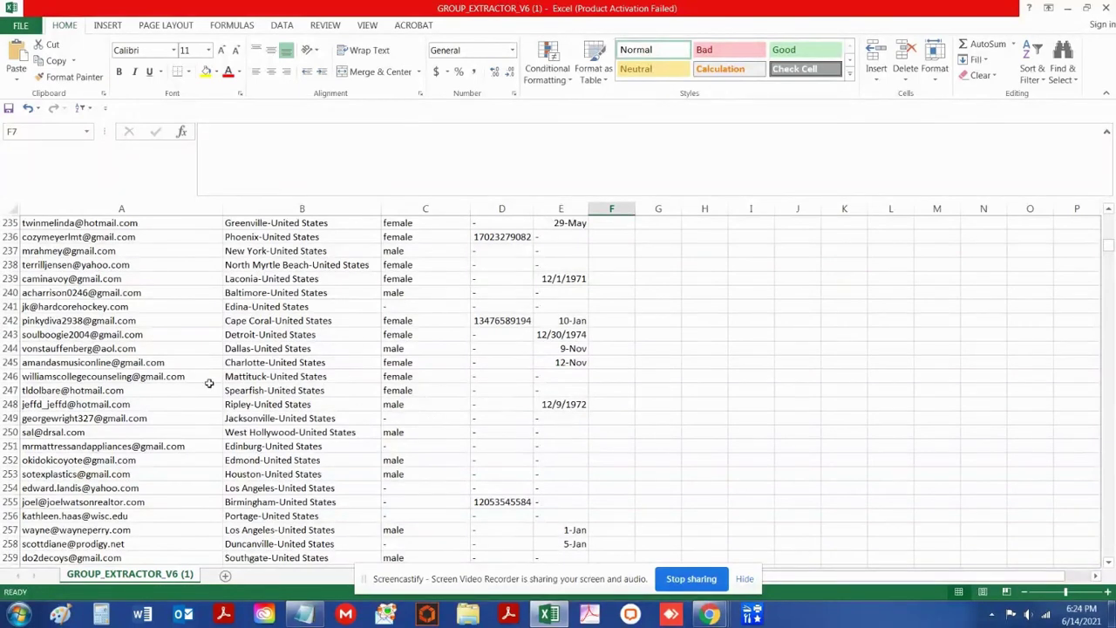
pyautogui.scroll(-20, 209, 383)
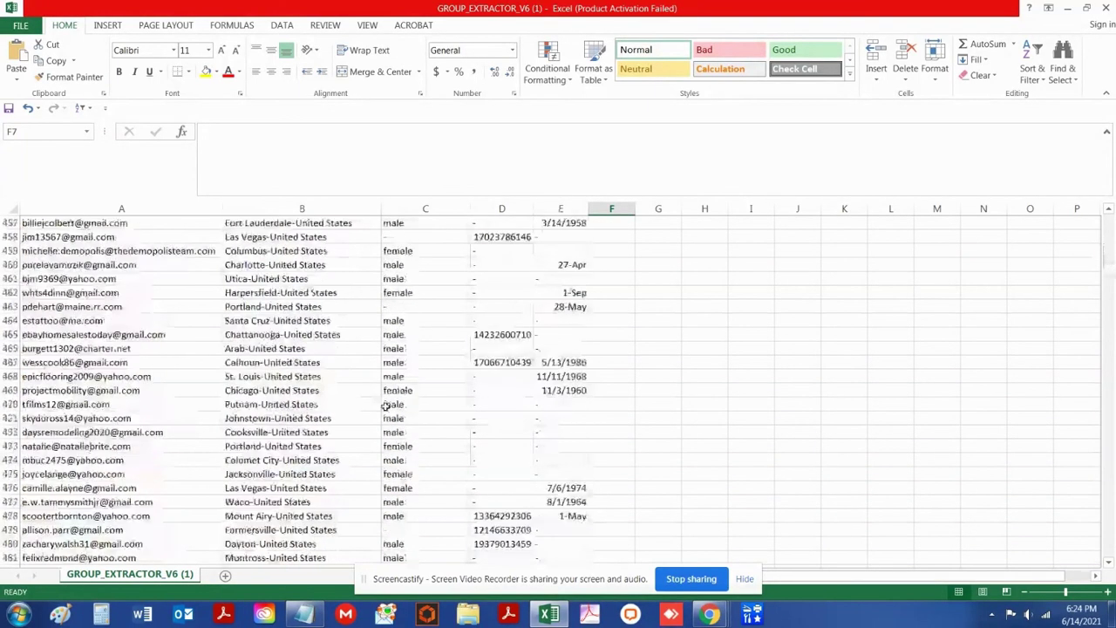
pyautogui.scroll(-6, 384, 406)
pyautogui.scroll(4, 380, 386)
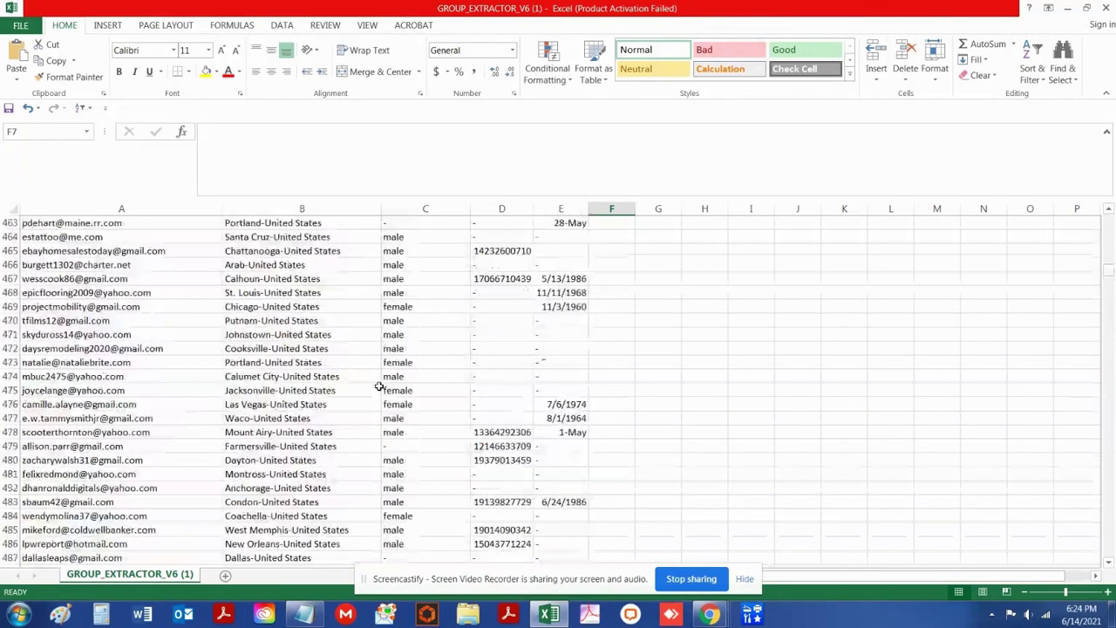